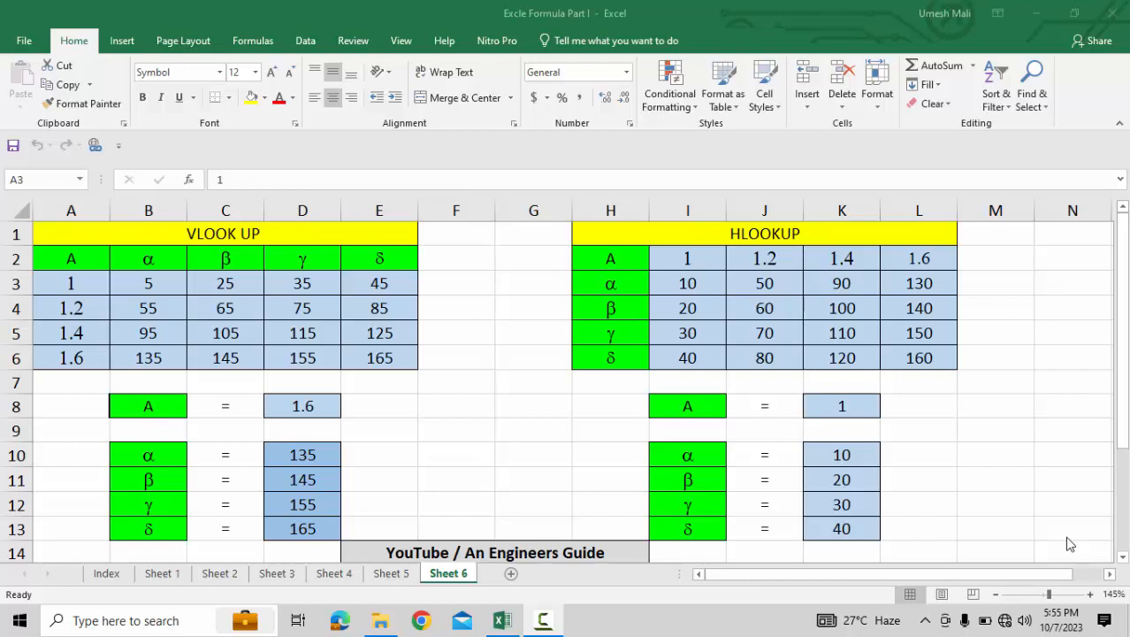
Inspect the first column of the VLOOKUP table, from the header A down to the value 1.6.
click(196, 231)
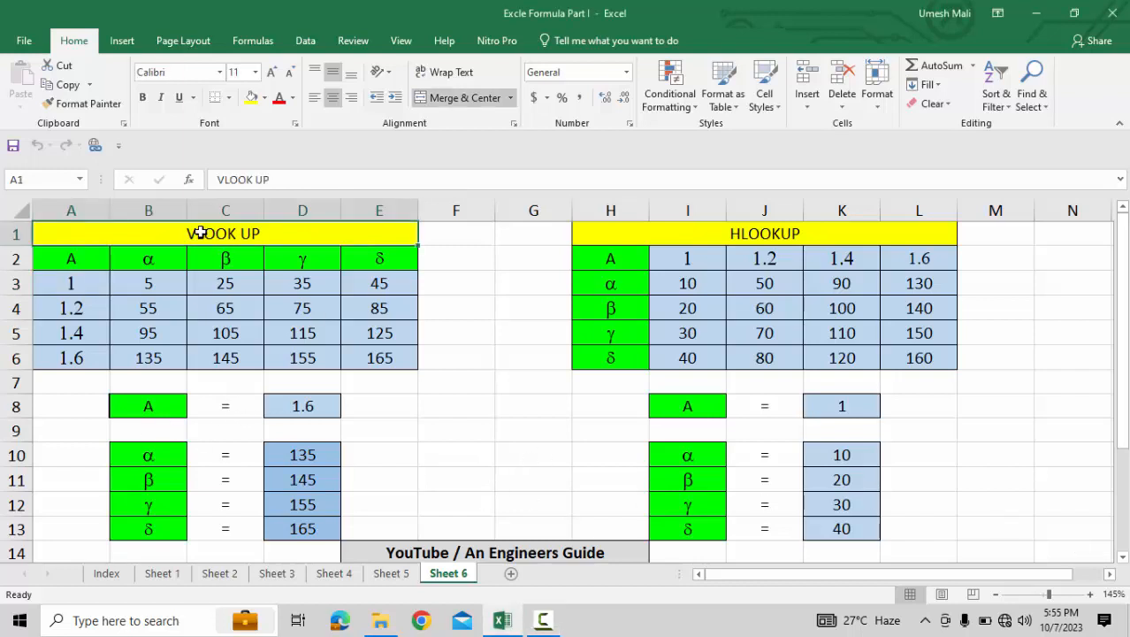
click(92, 260)
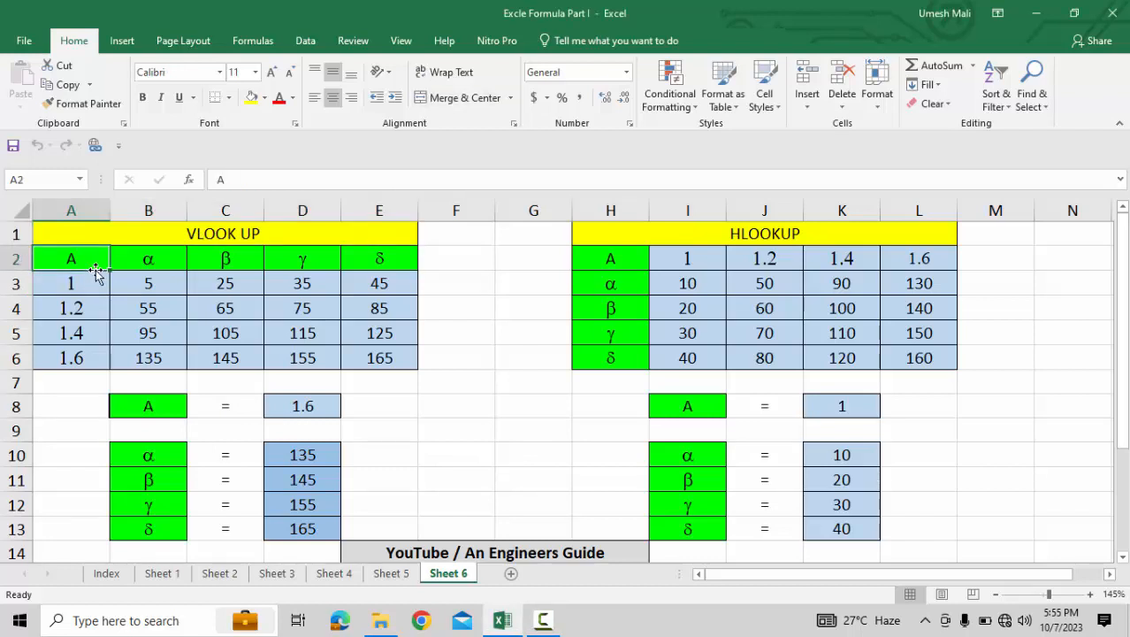
click(90, 283)
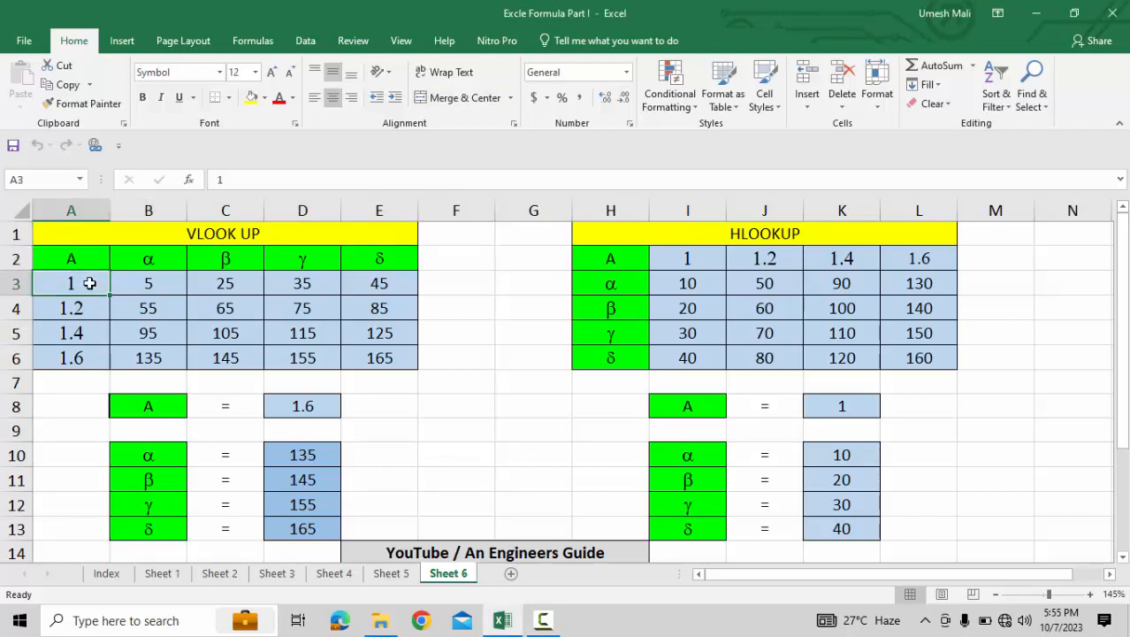
key(Down)
key(Down)
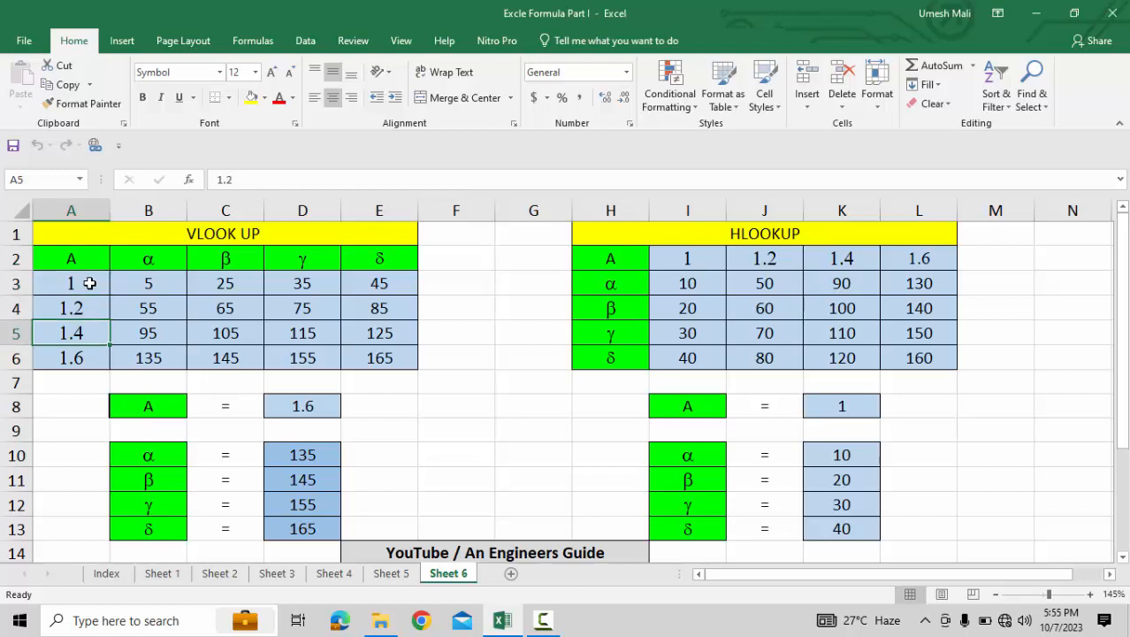
key(Down)
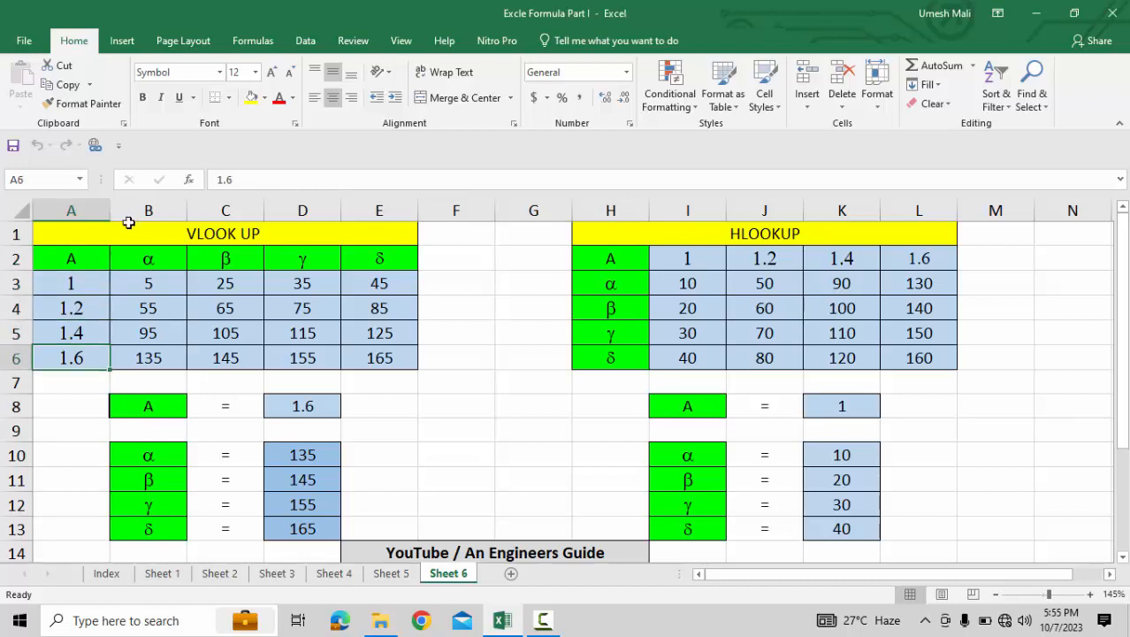
Inspect the Greek-letter headers across the top row of the VLOOKUP table.
mouse_move(150, 260)
mouse_down()
mouse_move(368, 257)
mouse_move(173, 260)
mouse_up()
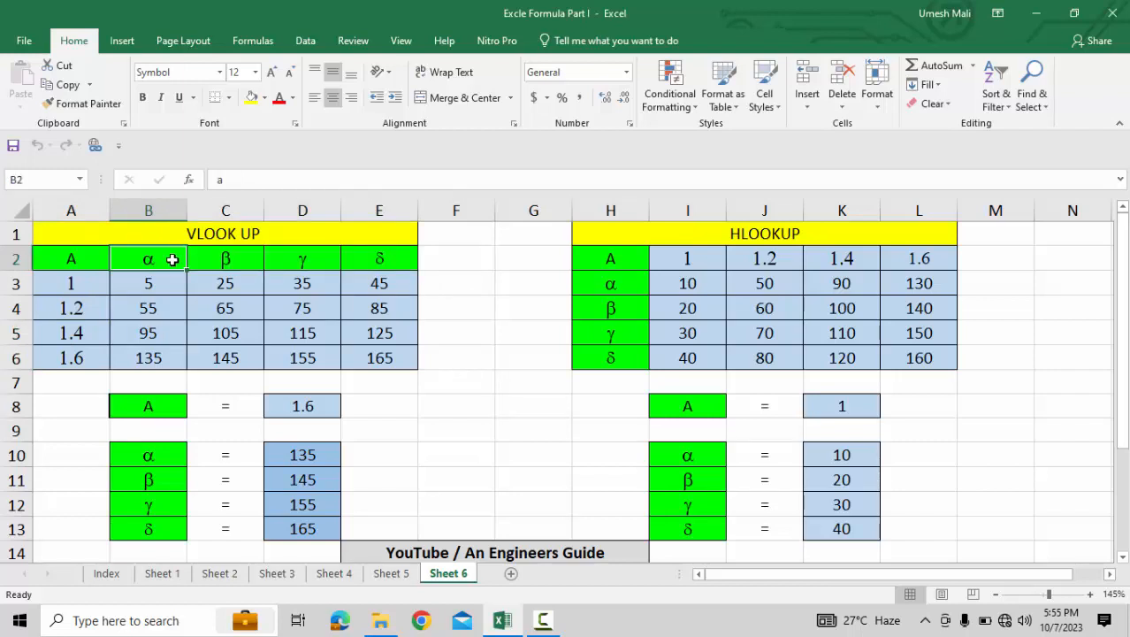
key(Right)
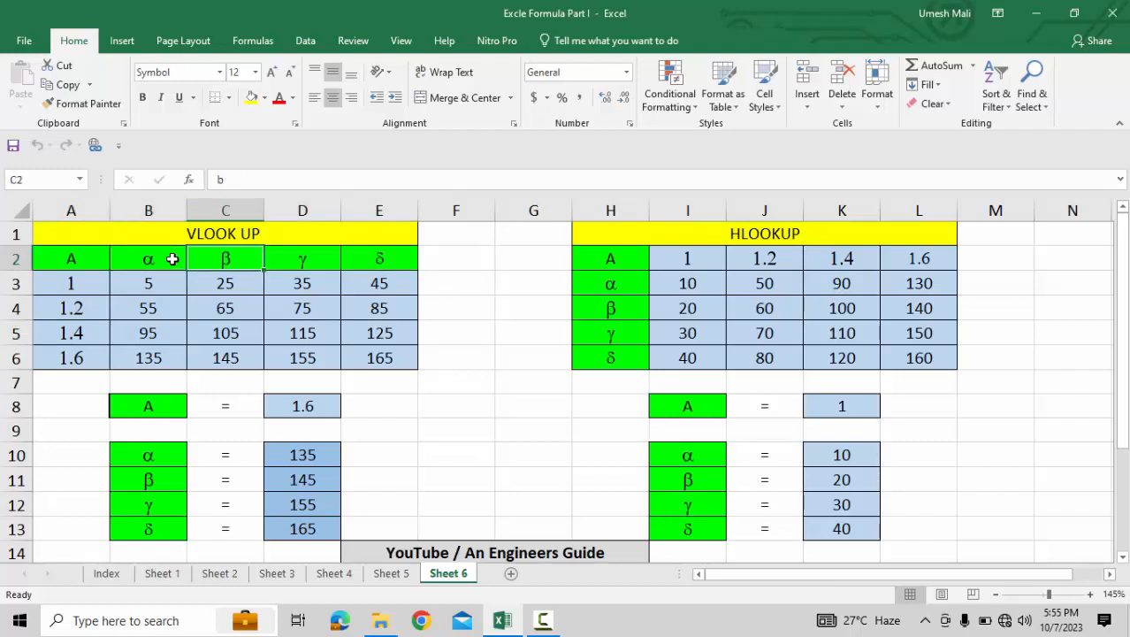
key(Right)
key(Right)
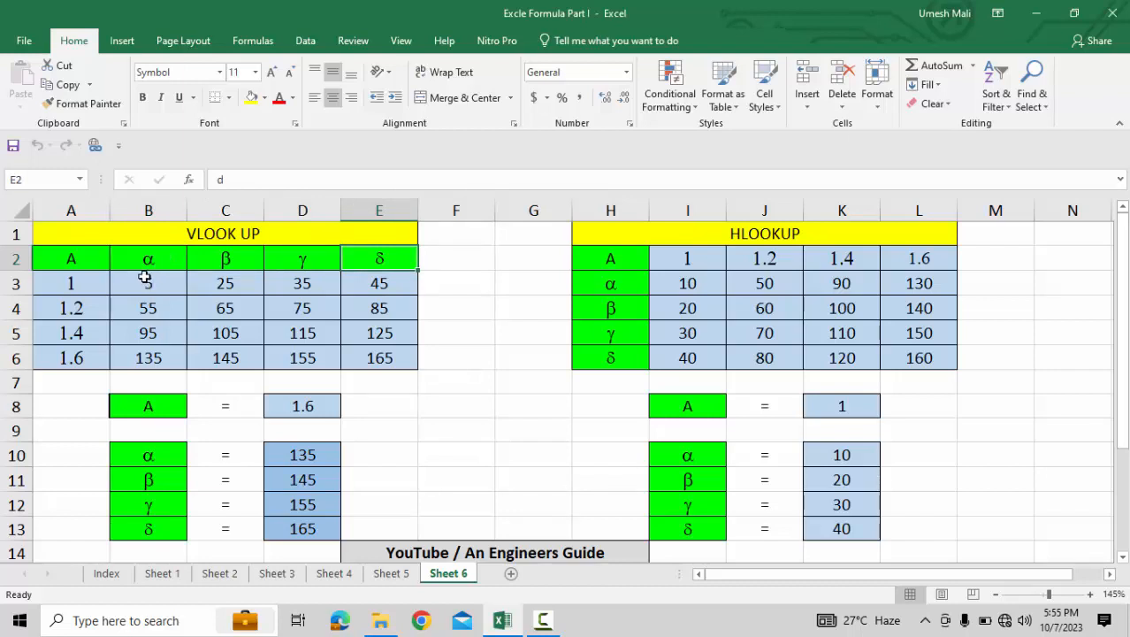
Inspect the first data row and column headers of the VLOOKUP table cell by cell.
click(75, 283)
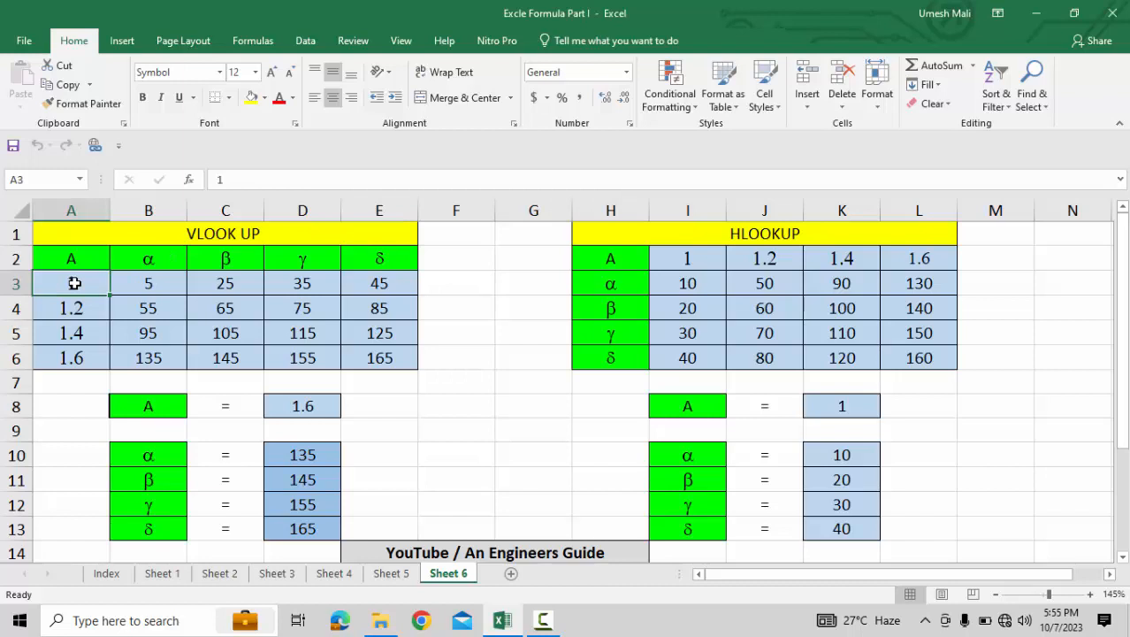
click(151, 282)
click(227, 258)
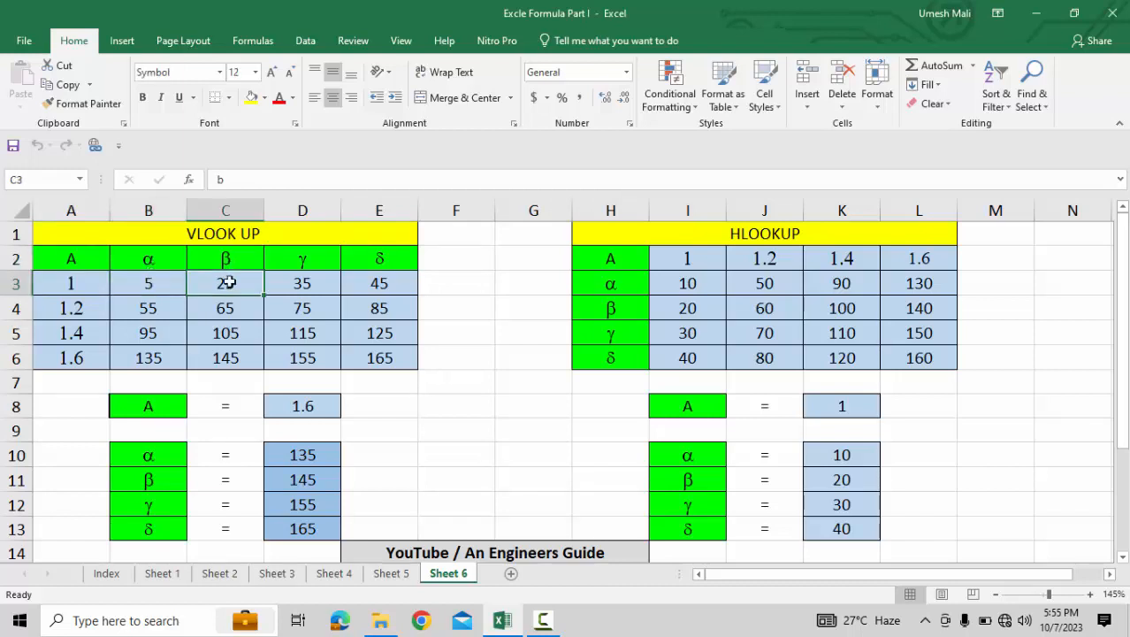
click(310, 261)
click(312, 286)
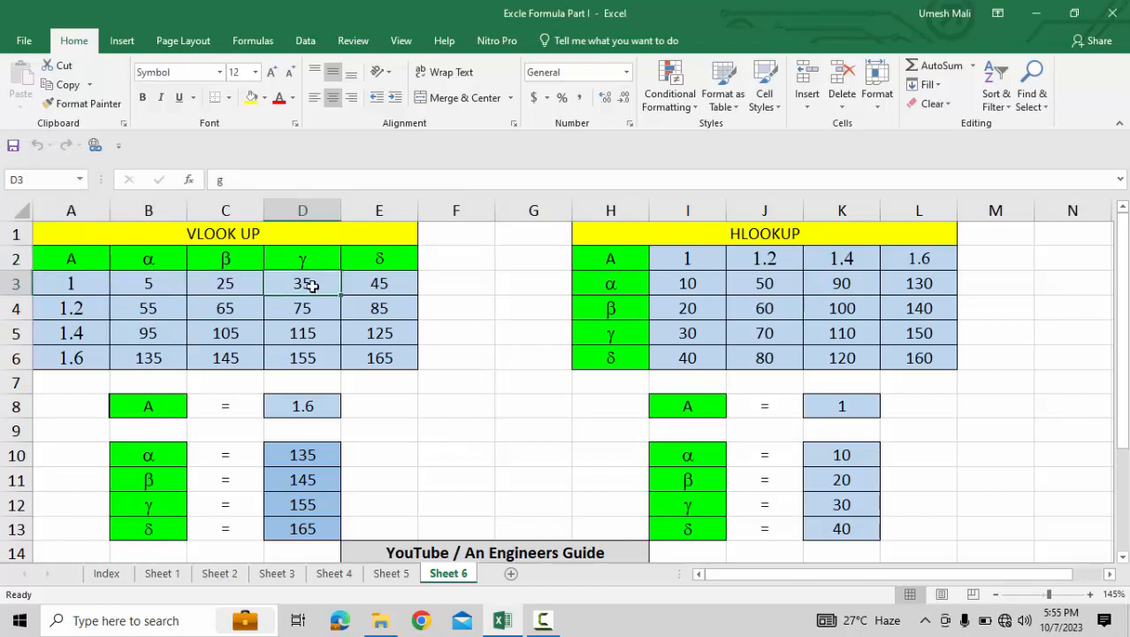
click(381, 259)
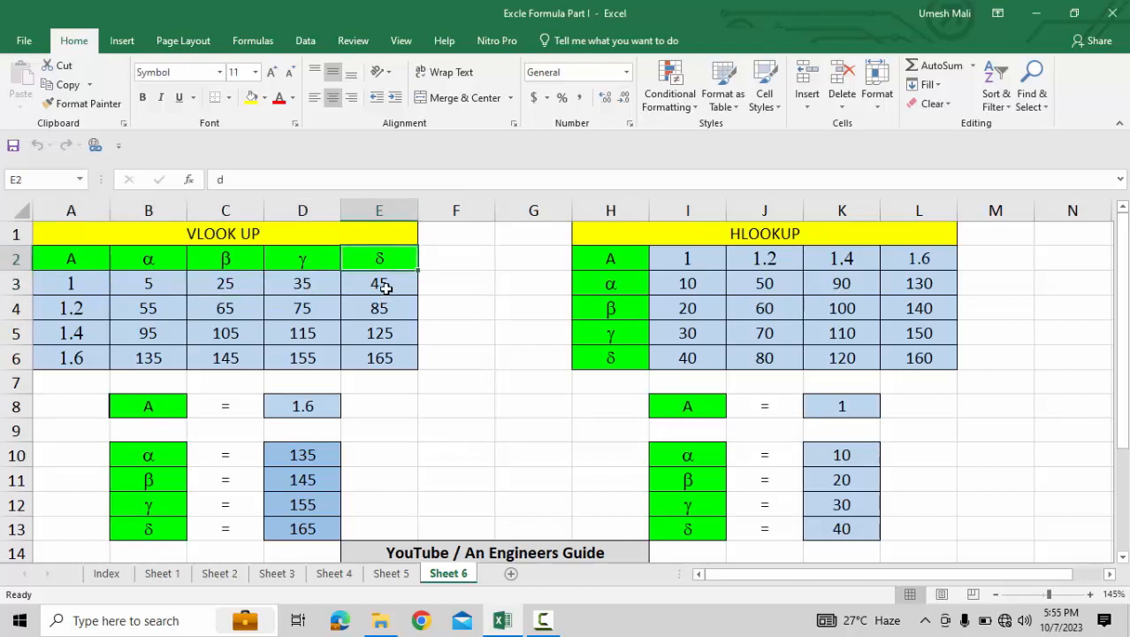
click(383, 284)
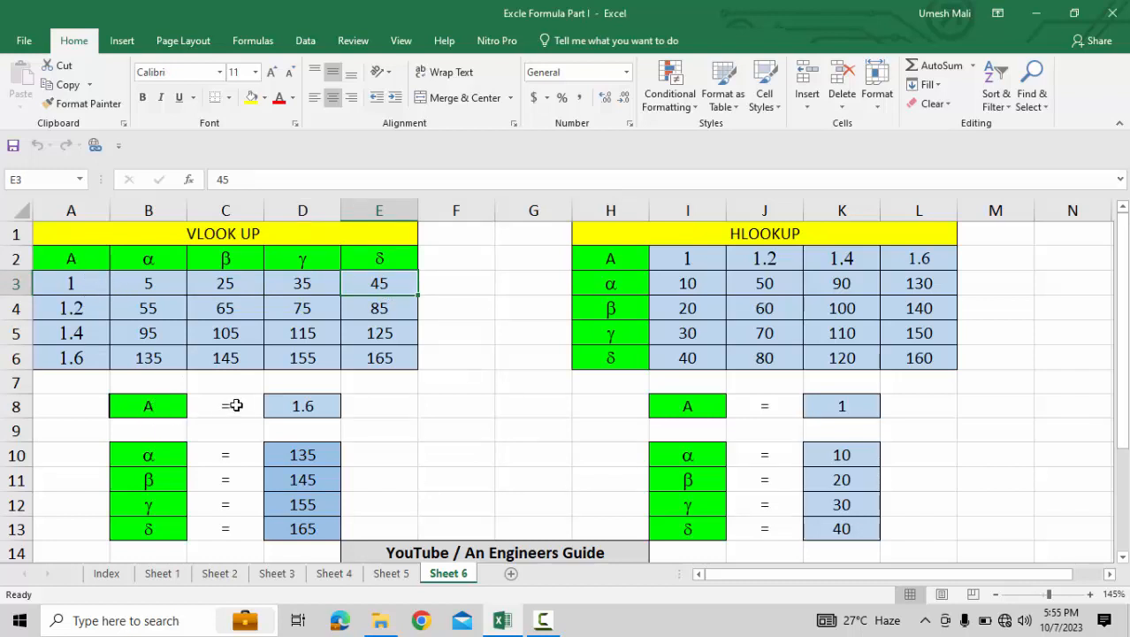
Set the VLOOKUP lookup value in D8 to 1 using its drop-down list.
click(162, 406)
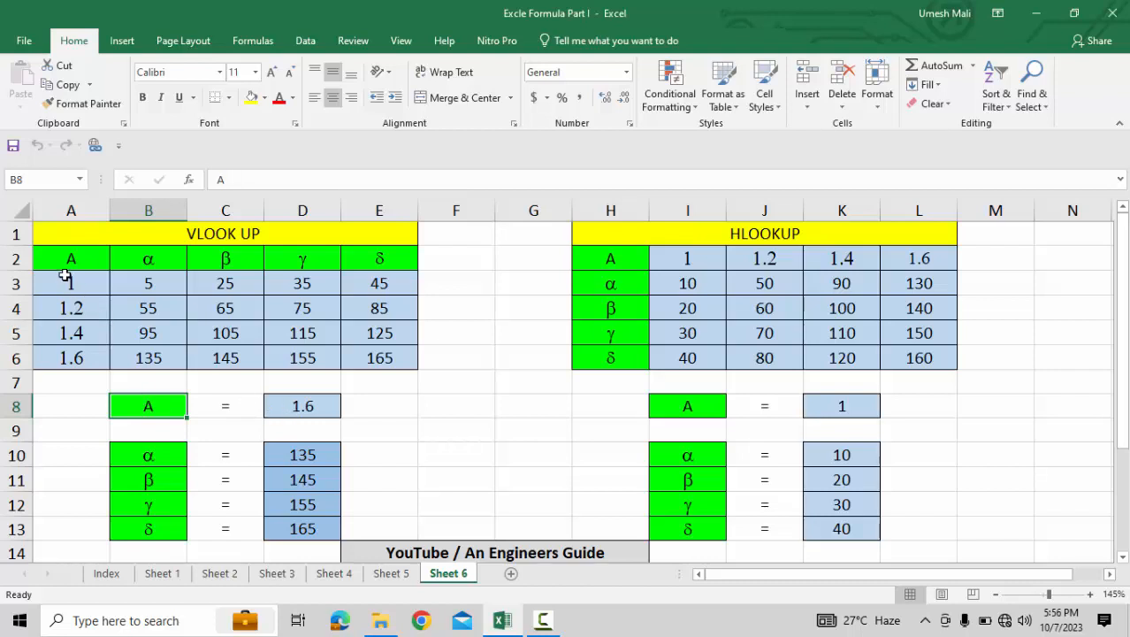
click(309, 417)
scroll(313, 426, down, 1)
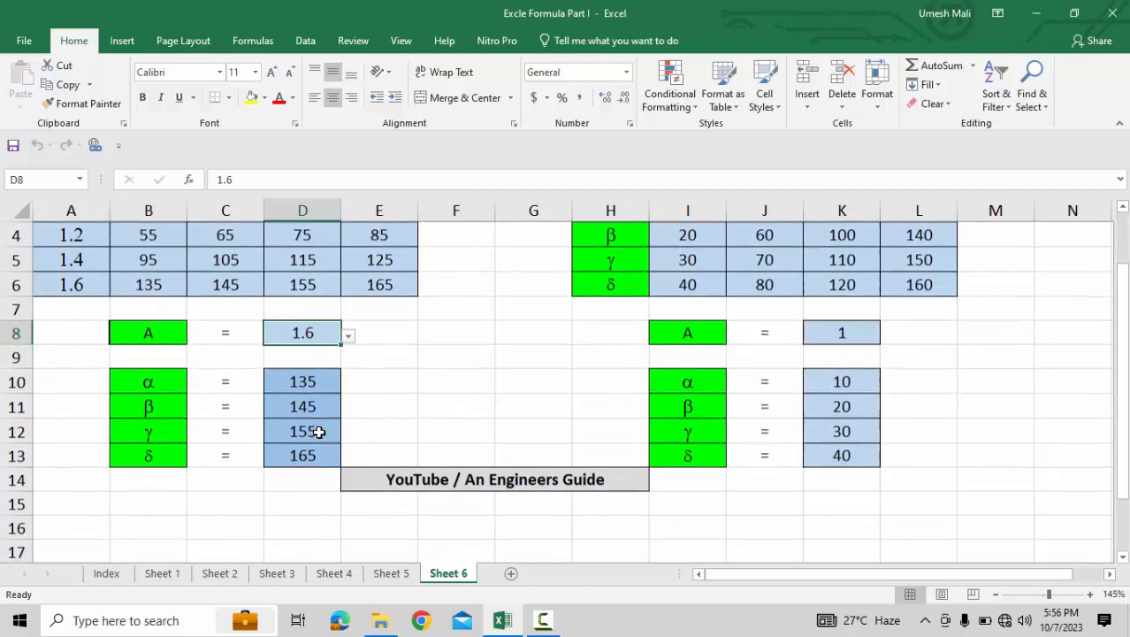
scroll(292, 424, up, 1)
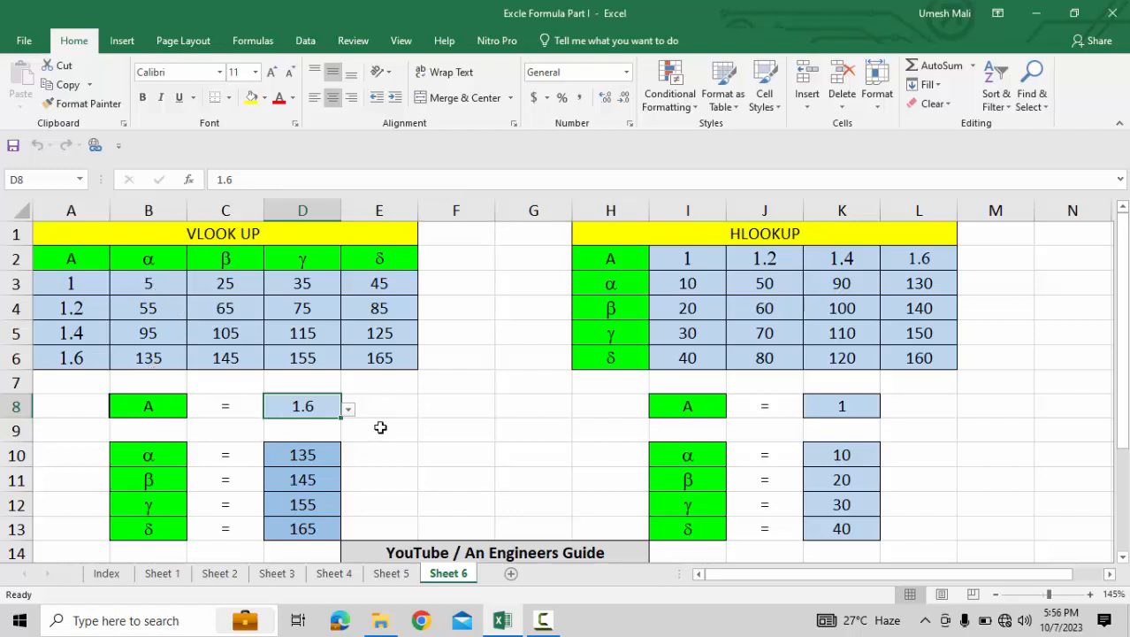
click(348, 410)
click(249, 429)
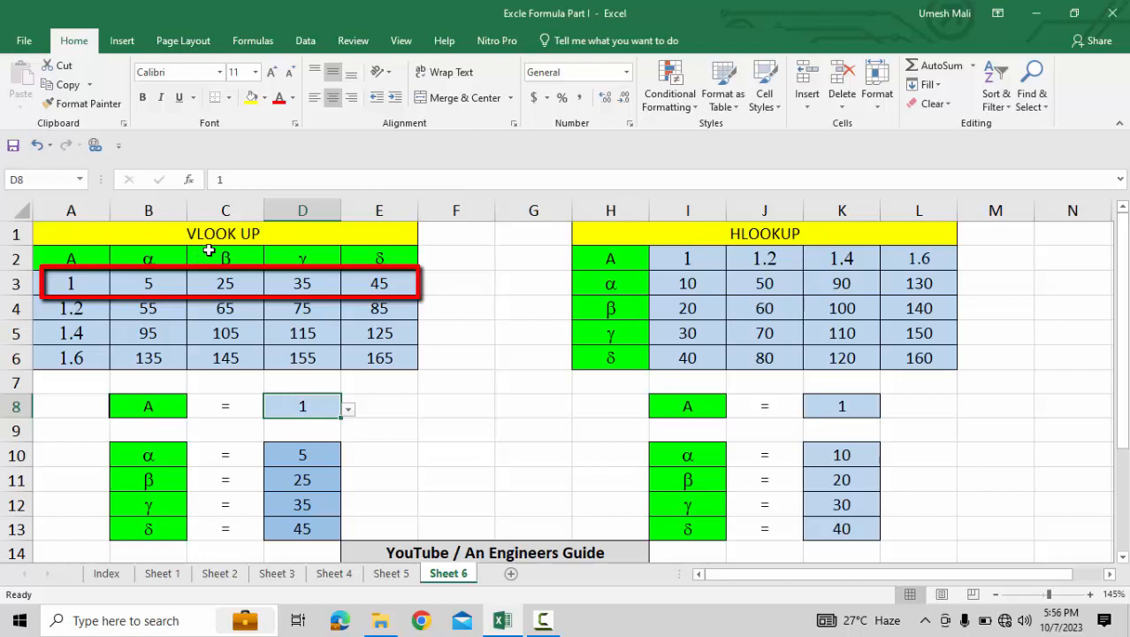
Change the VLOOKUP lookup value in D8 to 1.4 from its drop-down list.
click(348, 409)
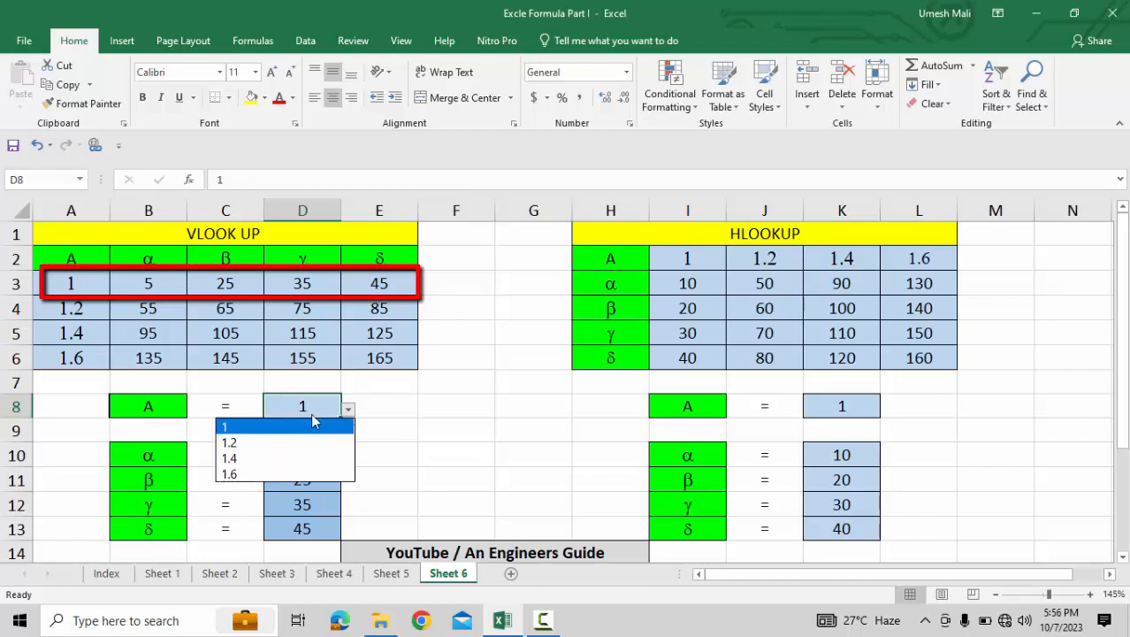
click(251, 459)
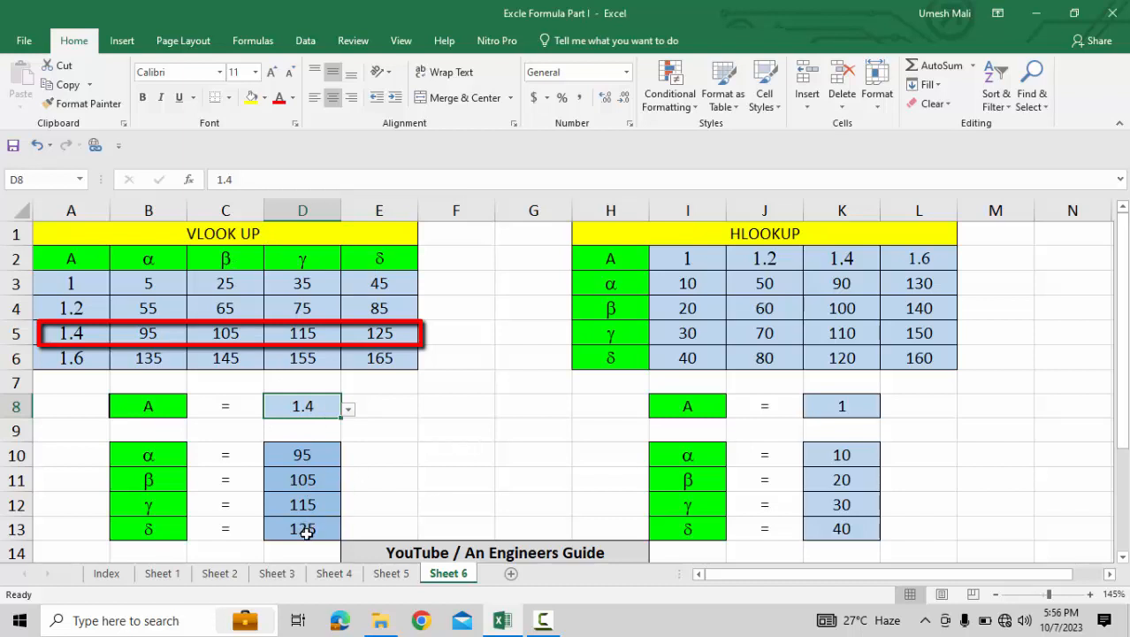
Open the D8 drop-down list to view its lookup options, then close it without choosing.
click(348, 409)
click(349, 409)
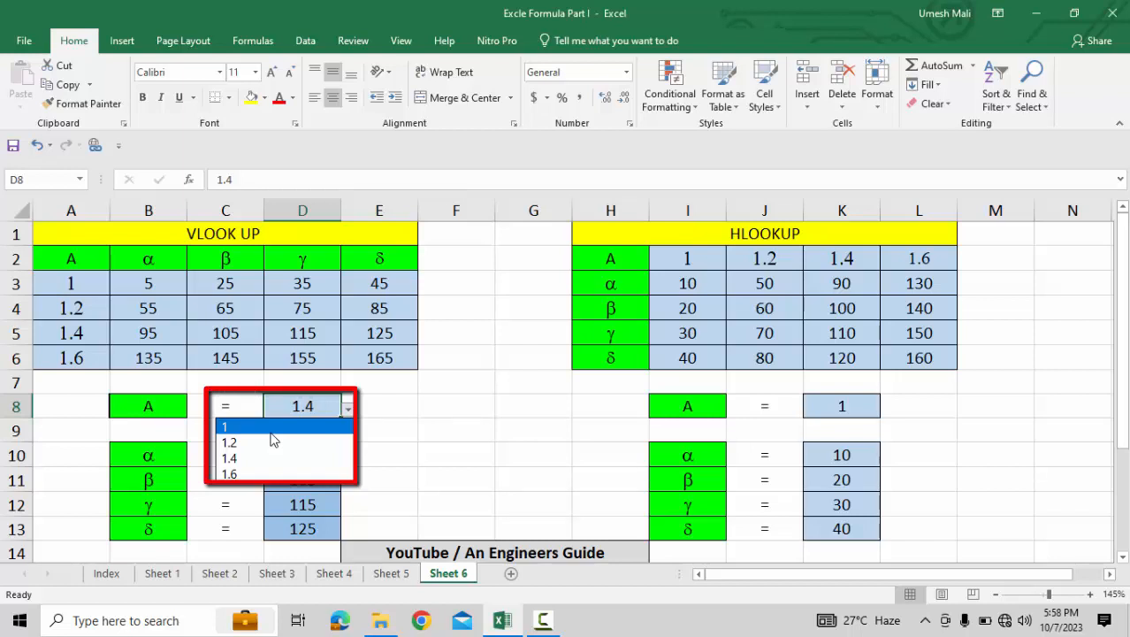
key(Escape)
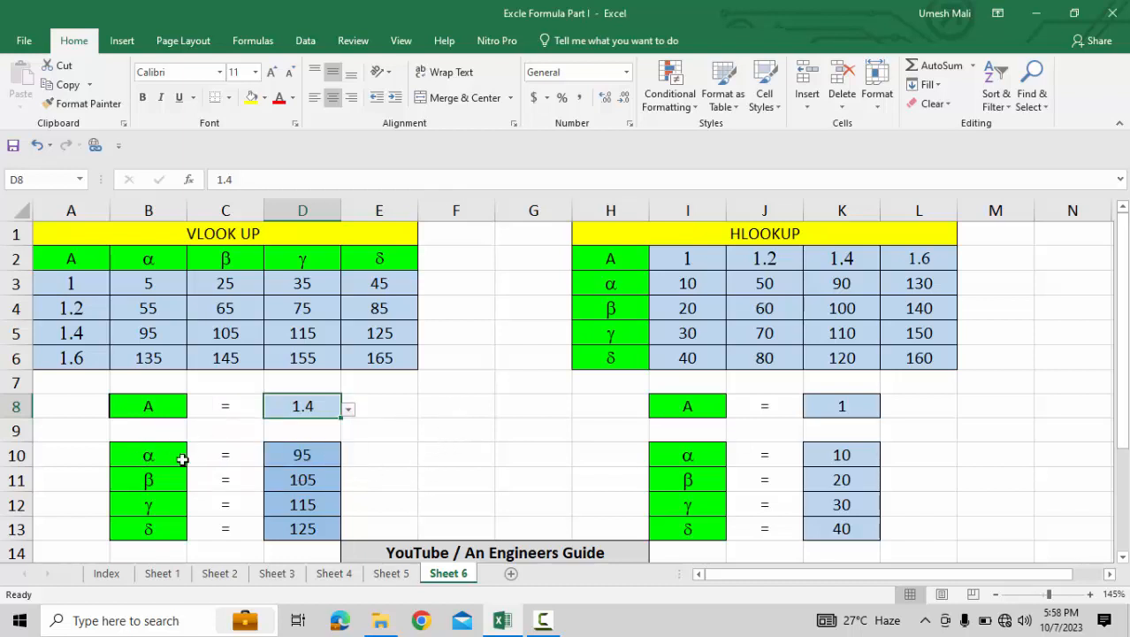
Examine the VLOOKUP formulas in the α and γ result cells, D10 and D12, and their arguments.
click(299, 456)
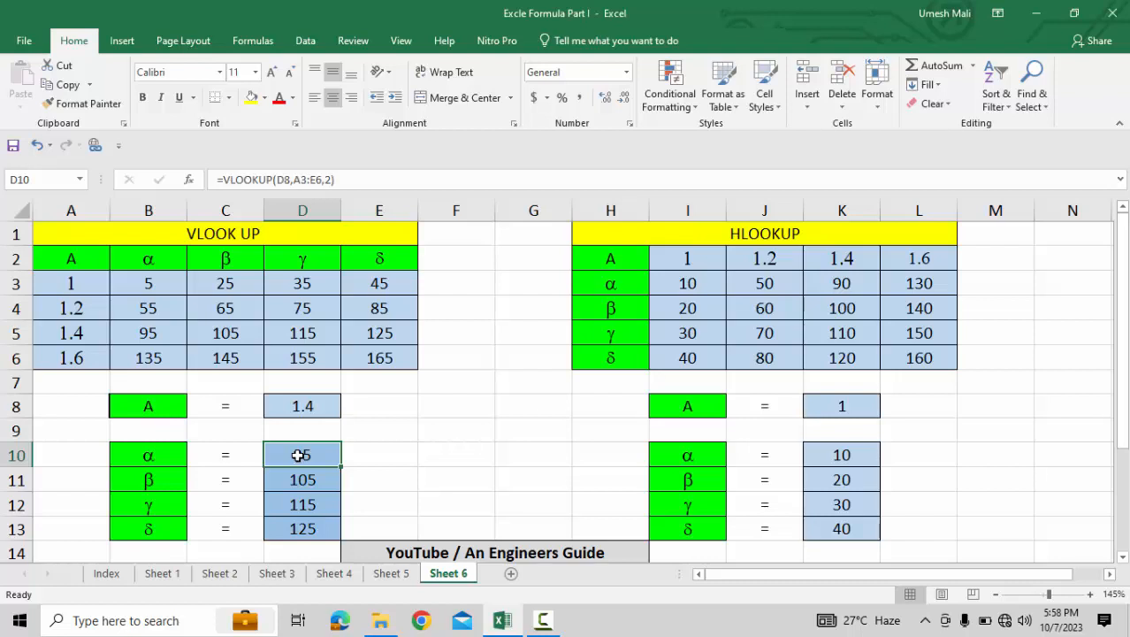
double_click(299, 456)
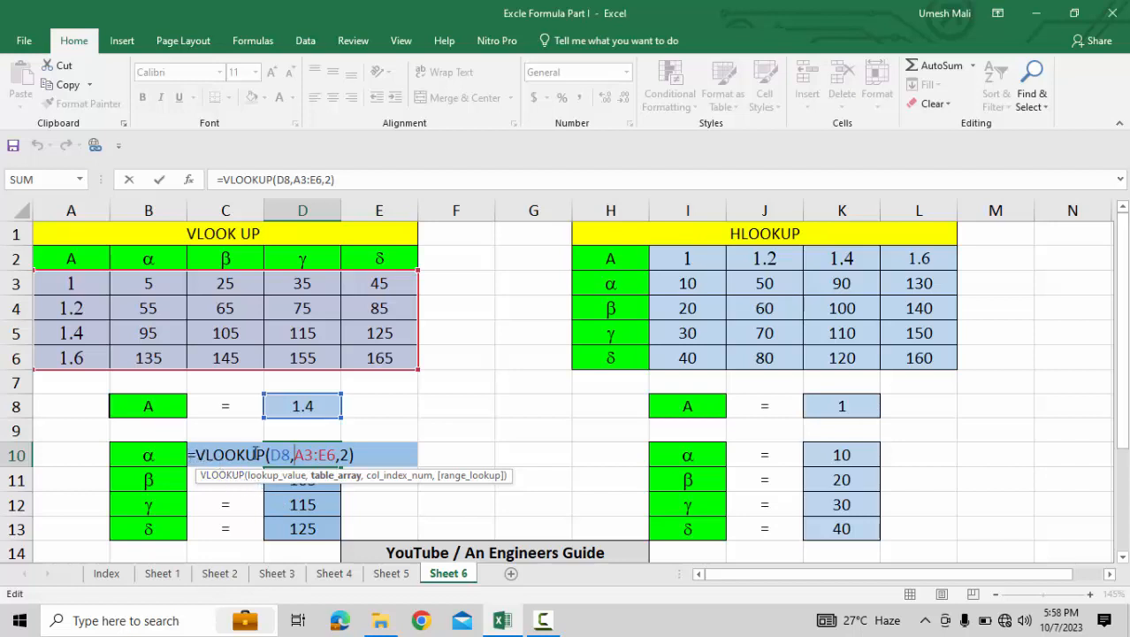
drag(264, 454, 196, 455)
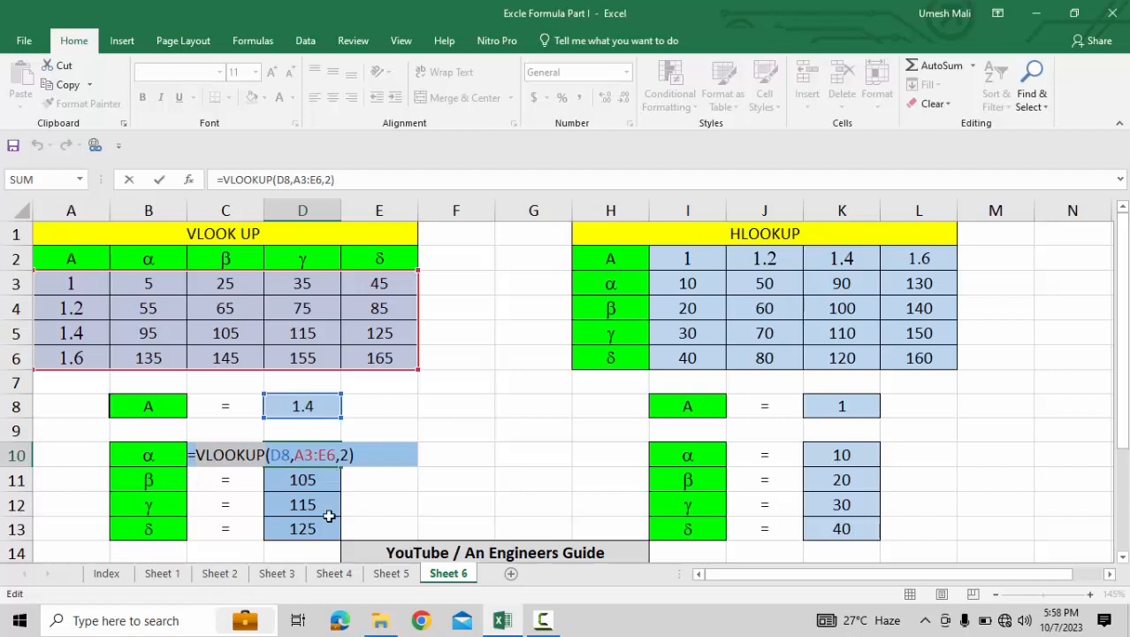
click(291, 456)
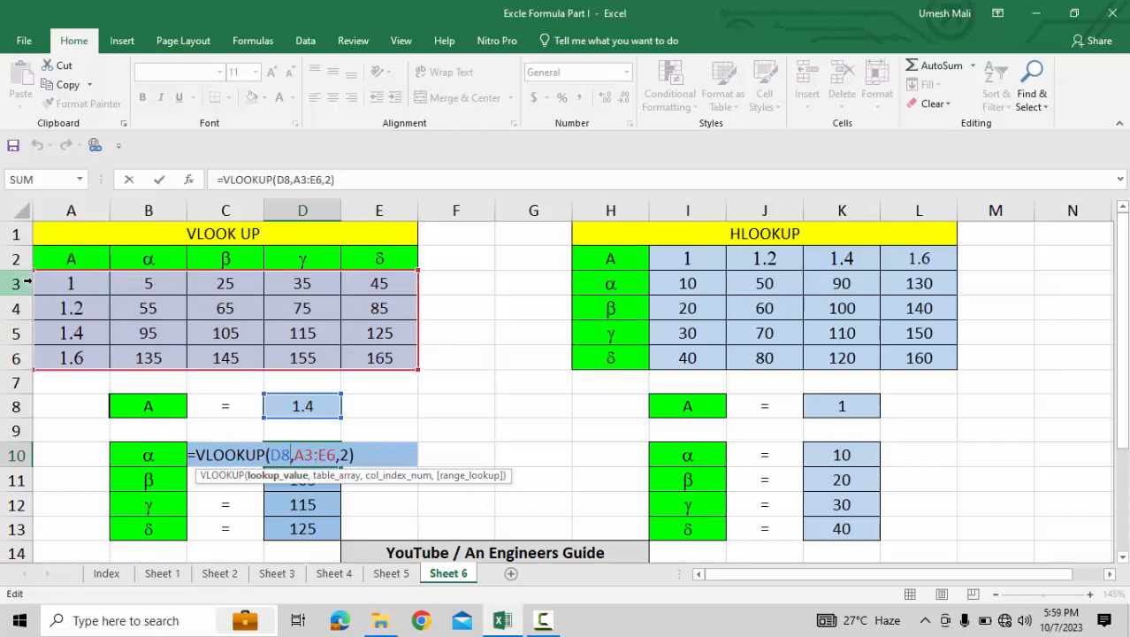
mouse_move(113, 255)
mouse_down()
mouse_move(113, 365)
mouse_move(166, 367)
mouse_move(196, 343)
mouse_move(188, 241)
mouse_move(128, 240)
mouse_up()
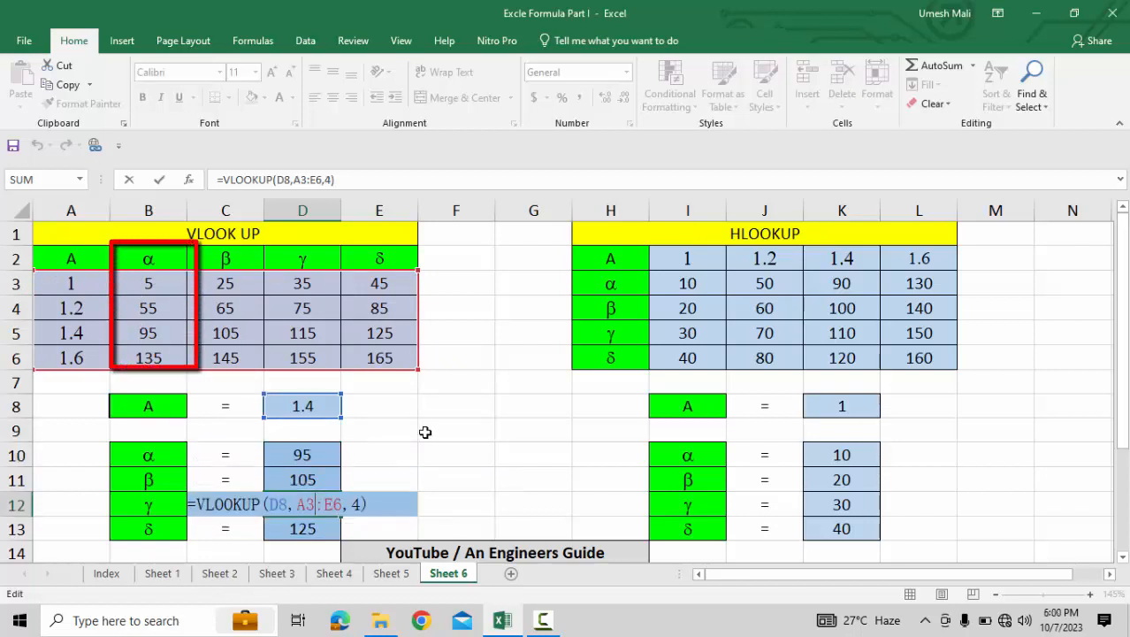
click(423, 433)
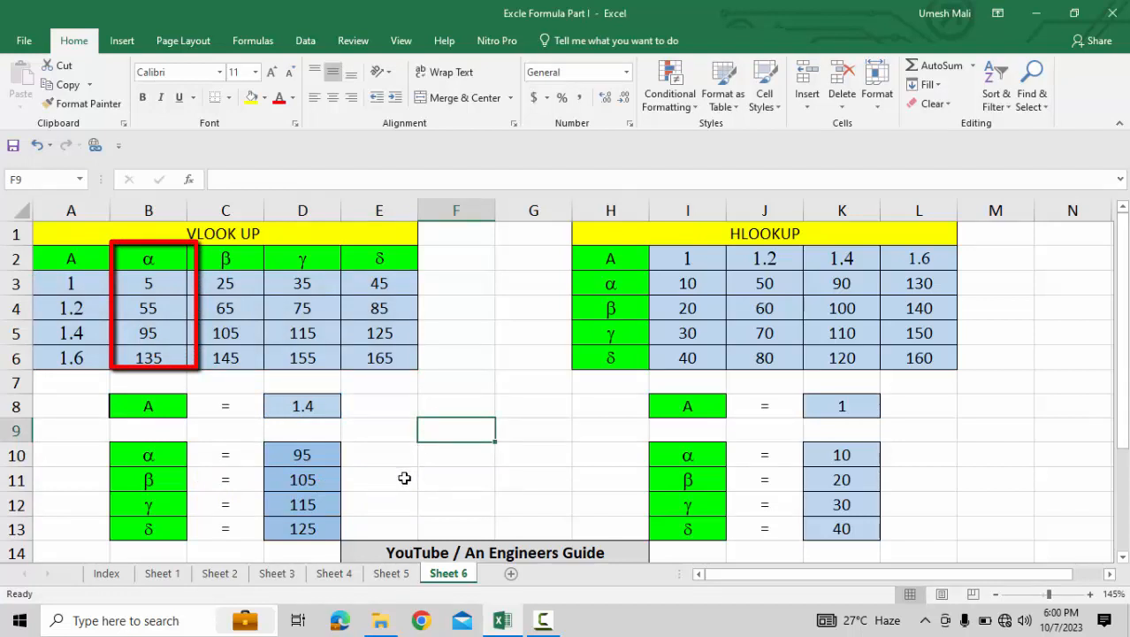
click(315, 504)
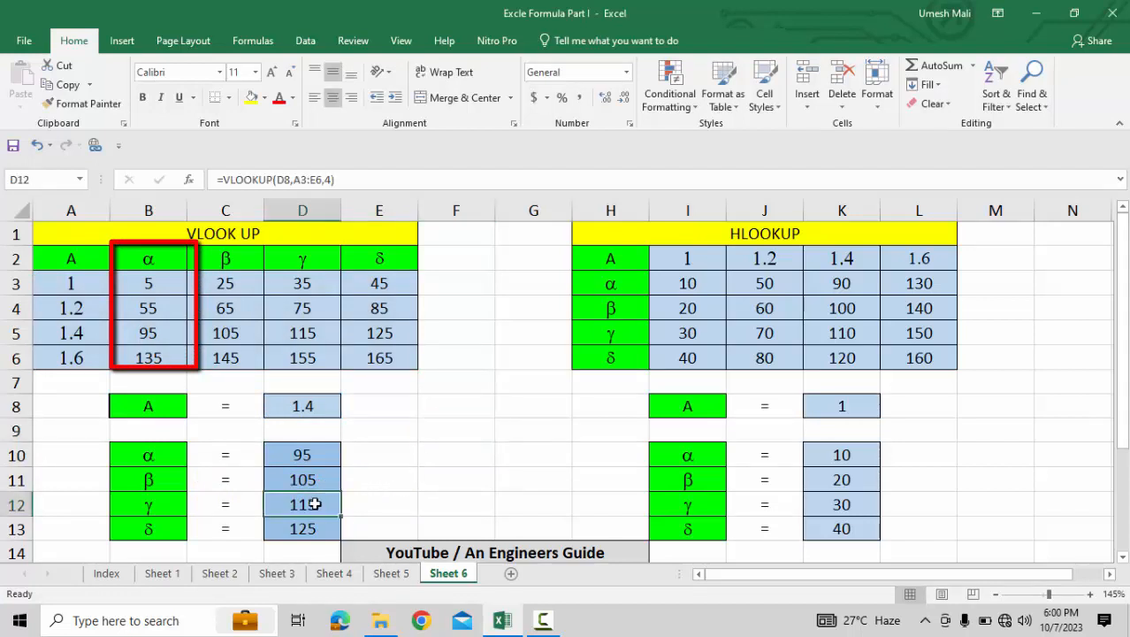
double_click(315, 504)
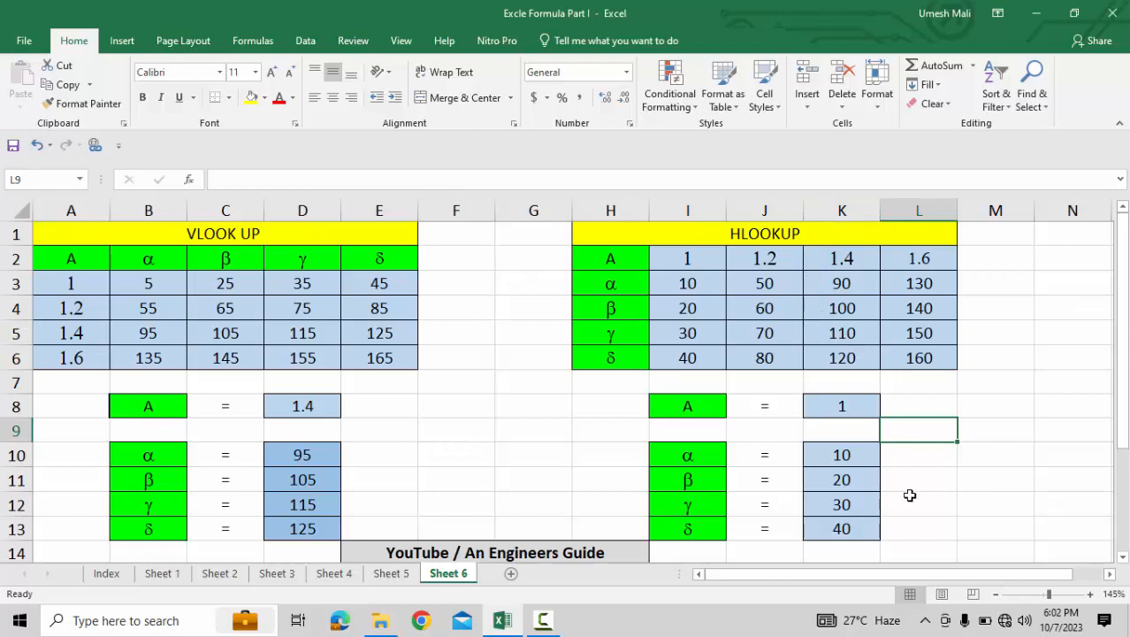
Open the HLOOKUP formula in the β result cell K11 to examine its arguments, then leave it.
double_click(855, 480)
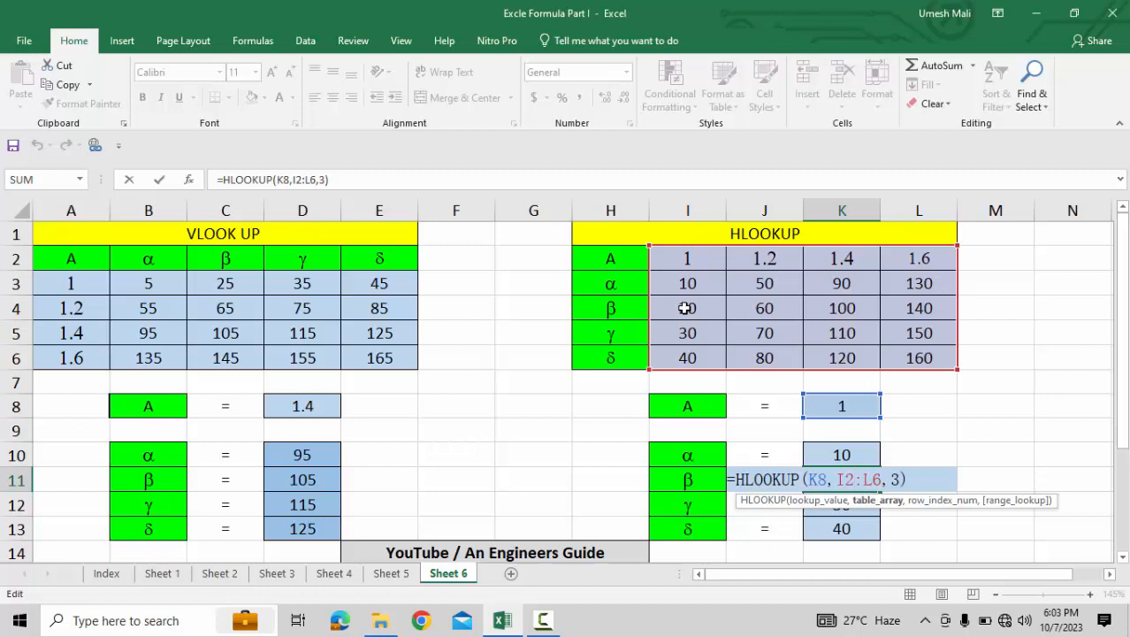
key(Return)
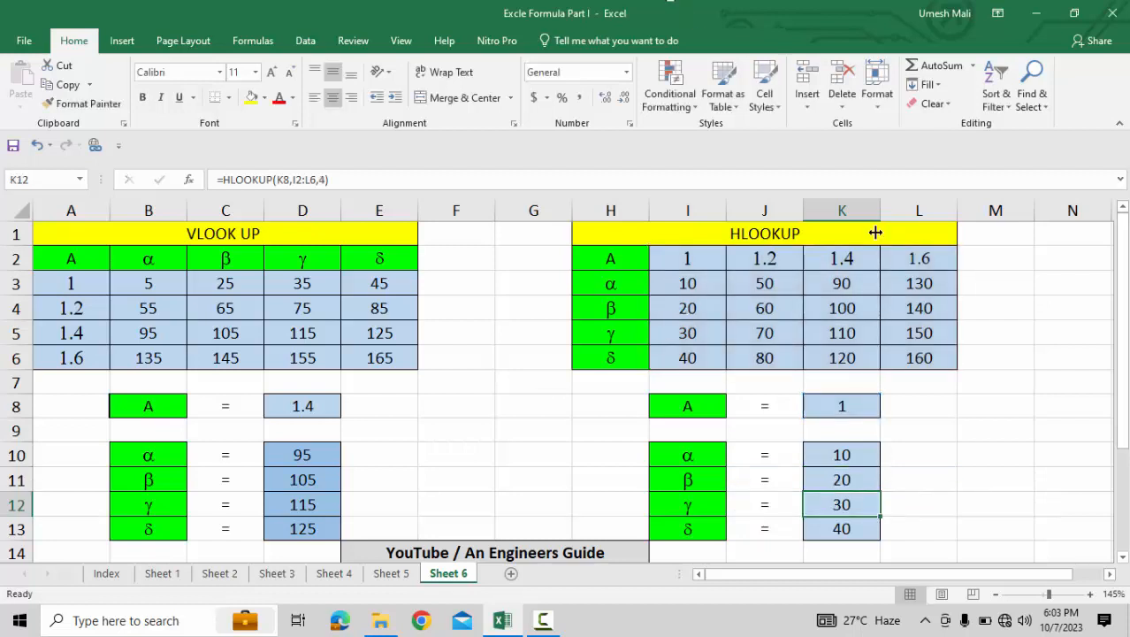
Choose 1.6 as the HLOOKUP lookup value in K8 from its drop-down list.
click(849, 410)
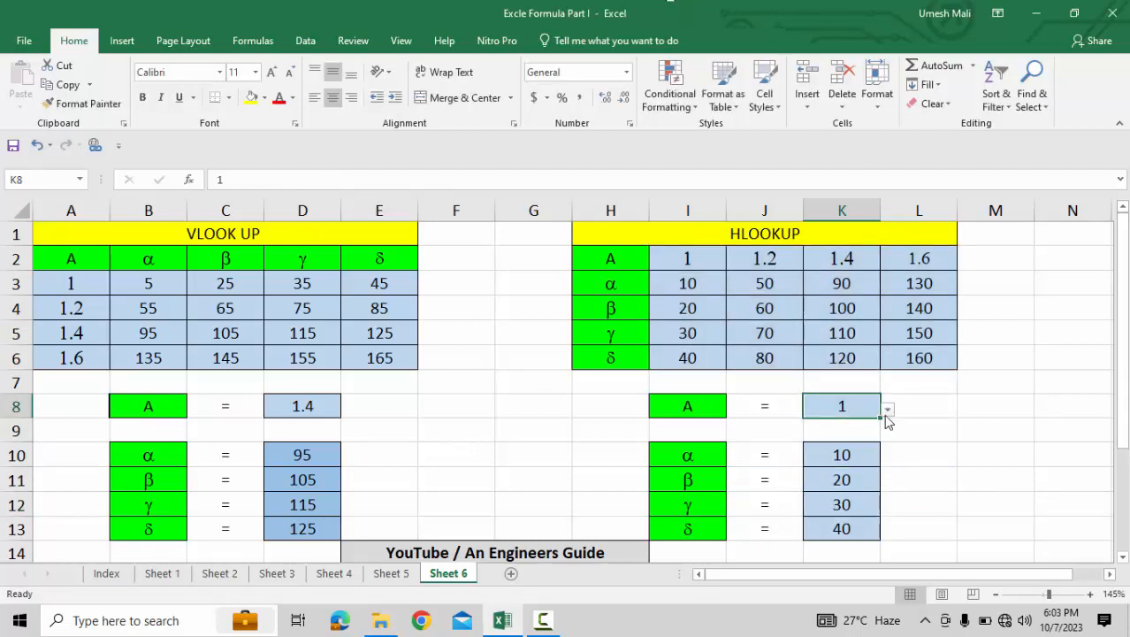
click(886, 410)
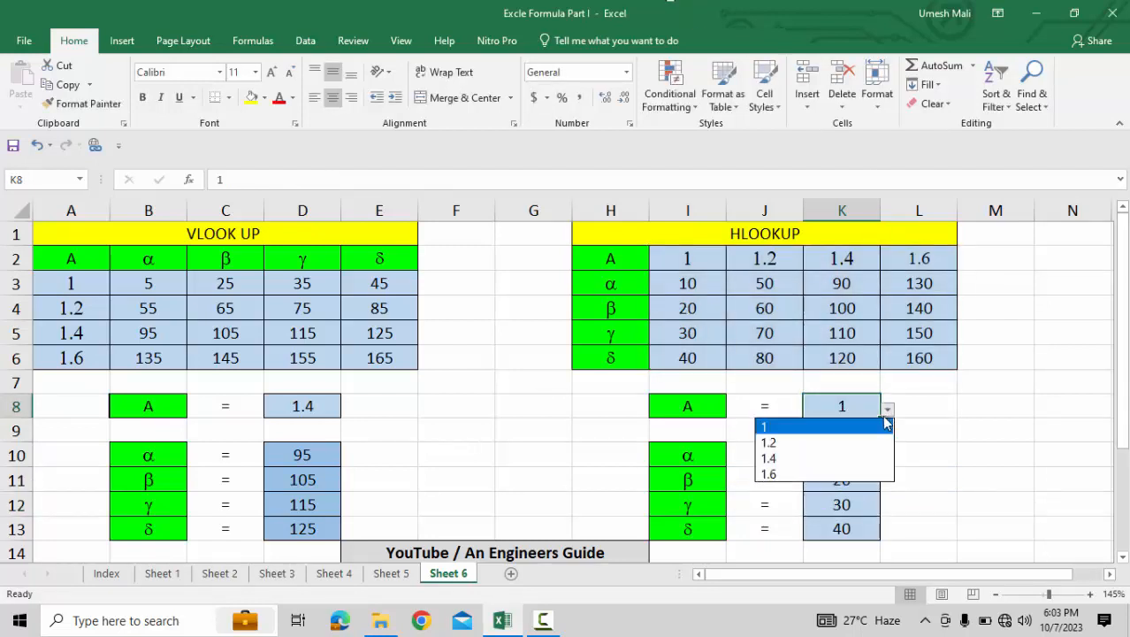
click(799, 476)
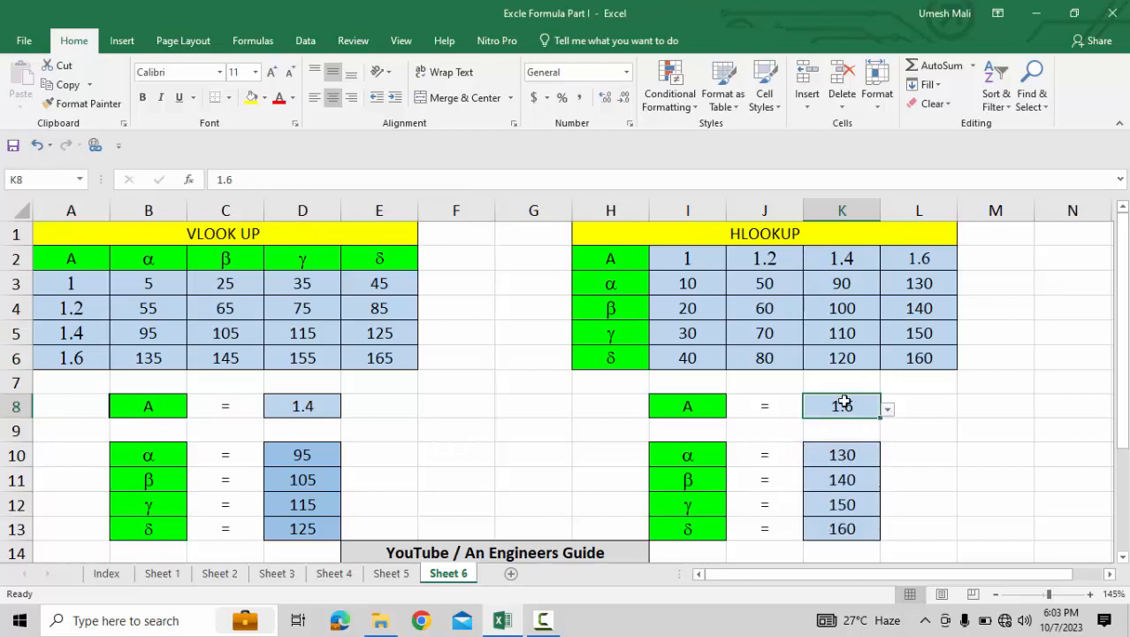